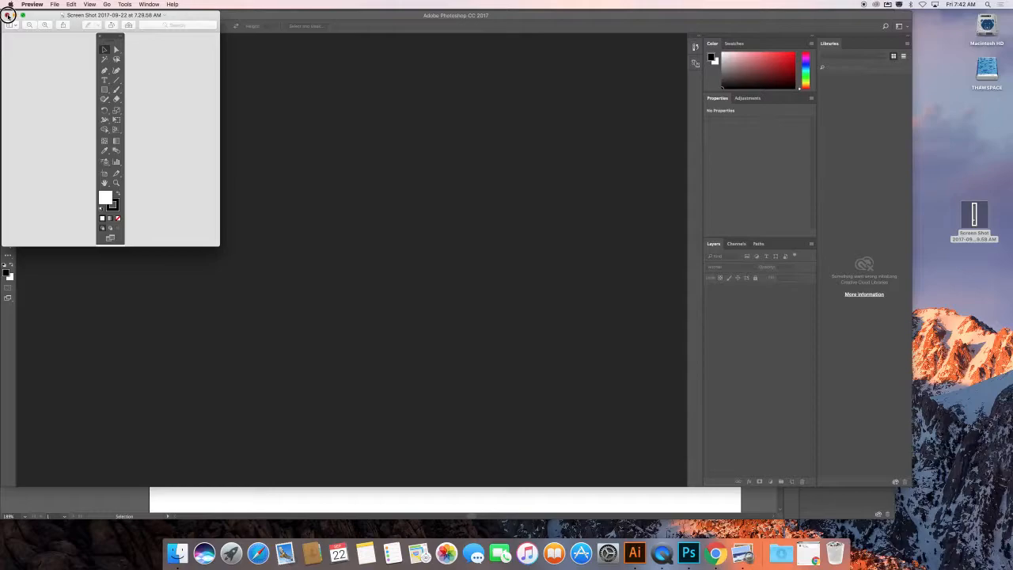
Close the screenshot preview and open Screen Shot 2017-09-22 at 7.29.58 AM from the Desktop in Photoshop.
{"action": "left_click", "coordinate": [7, 15]}
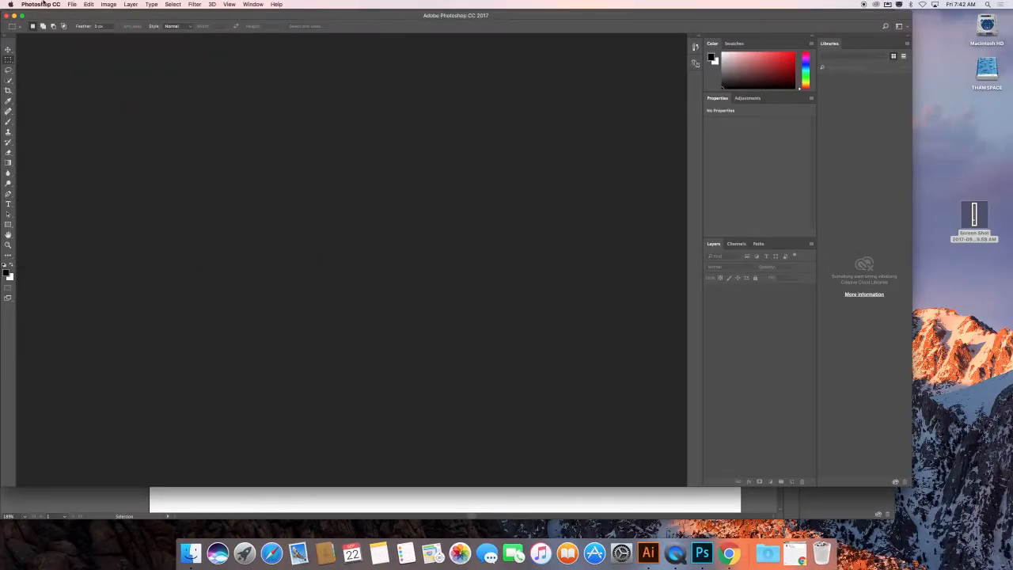
{"action": "left_click", "coordinate": [72, 4]}
{"action": "left_click", "coordinate": [80, 28]}
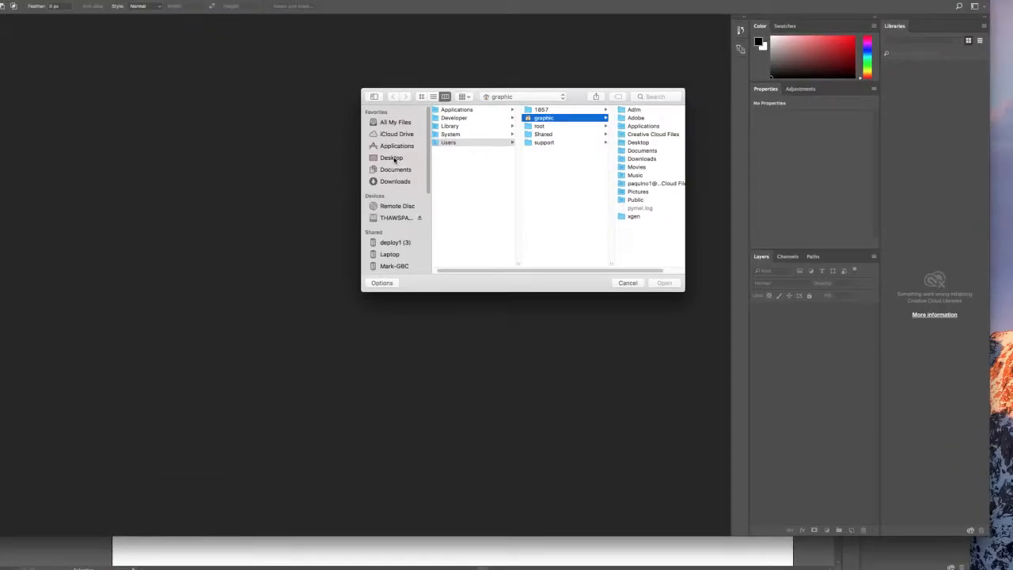
{"action": "left_click", "coordinate": [392, 158]}
{"action": "left_click", "coordinate": [471, 110]}
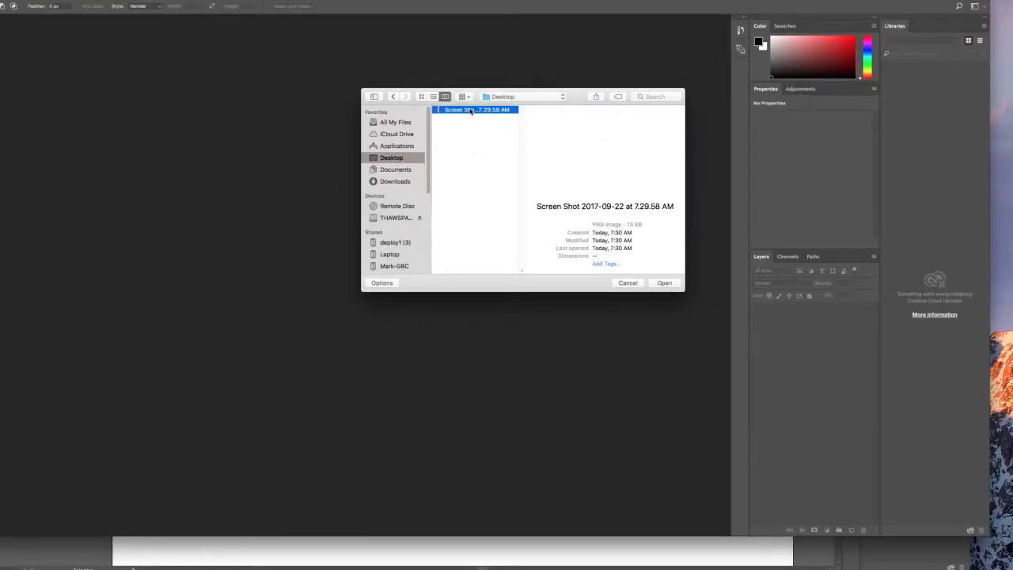
{"action": "left_click", "coordinate": [664, 284]}
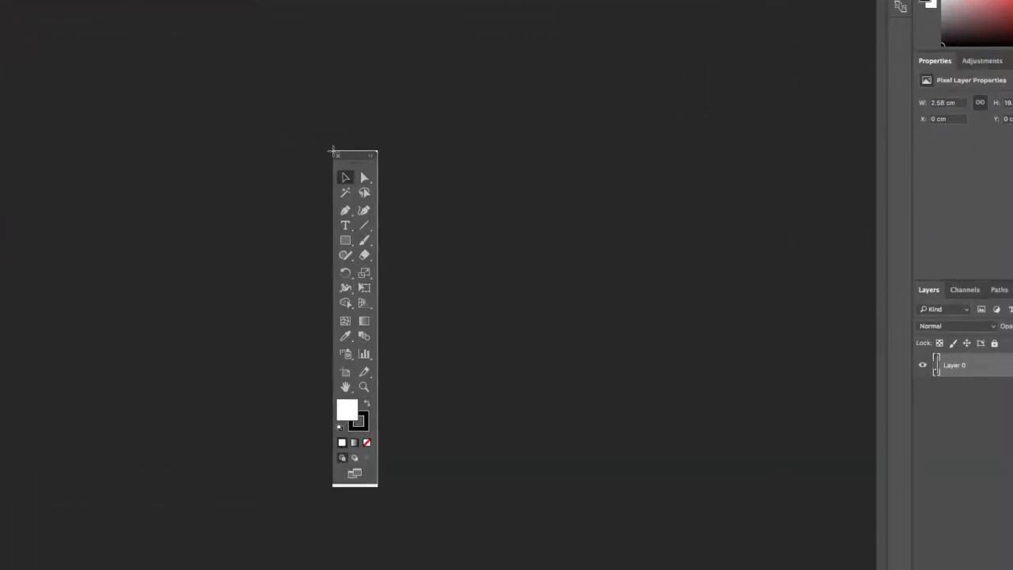
Select the toolbar with a rectangular marquee just inside its white edges and crop the image to it.
{"action": "left_click_drag", "start_coordinate": [333, 151], "coordinate": [377, 485]}
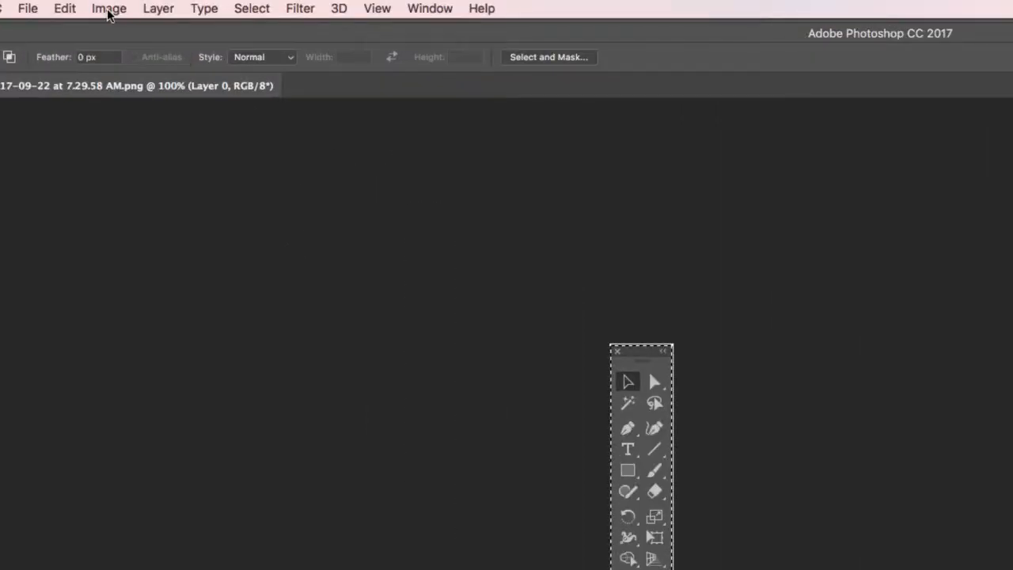
{"action": "left_click", "coordinate": [109, 5]}
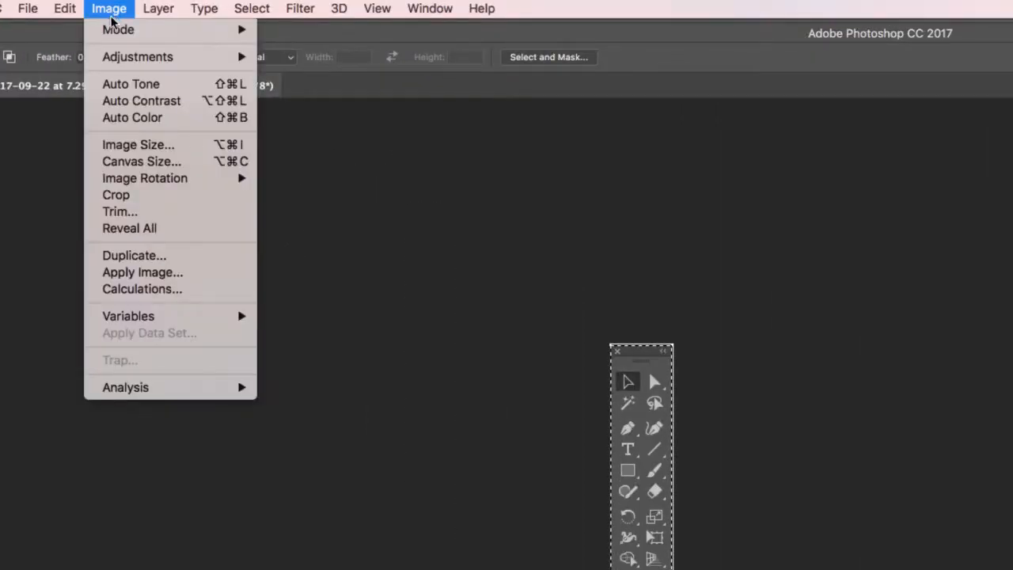
{"action": "left_click", "coordinate": [145, 195]}
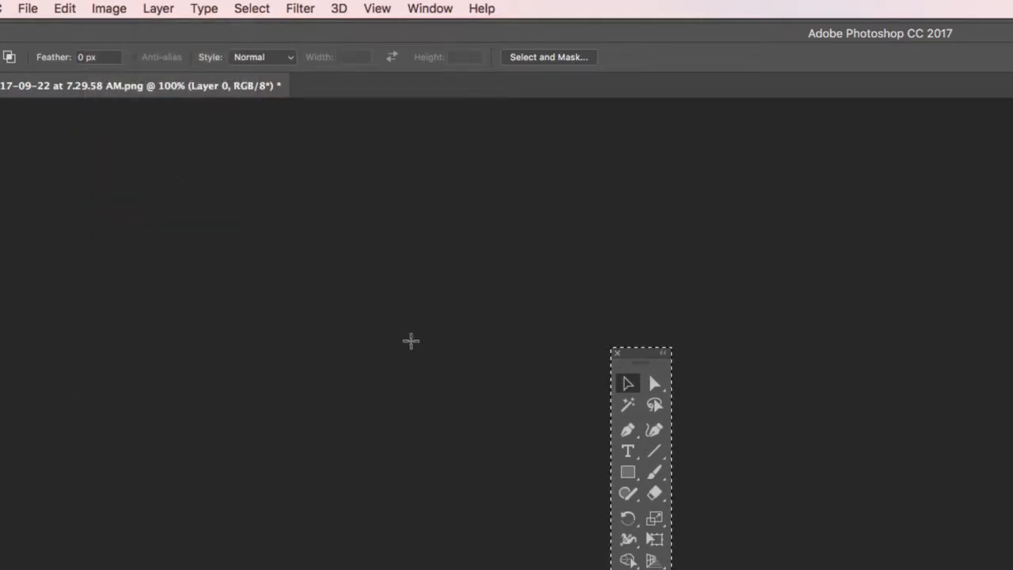
{"action": "left_click", "coordinate": [504, 414], "text": "super"}
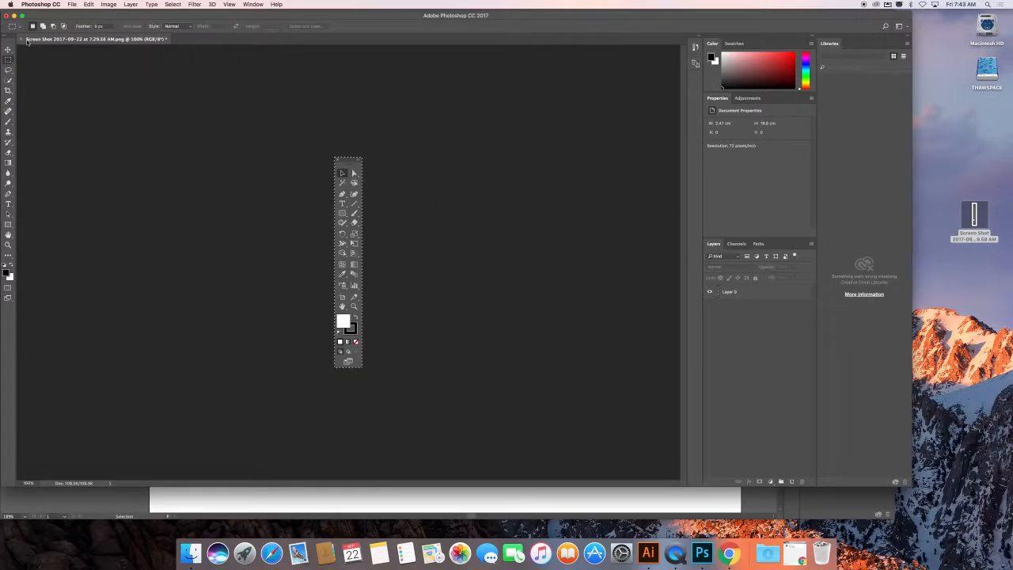
Draw a rectangular selection around the Selection tool icon and invert it to select the rest of the toolbar.
{"action": "left_click", "coordinate": [288, 165]}
{"action": "mouse_move", "coordinate": [338, 168]}
{"action": "left_mouse_down"}
{"action": "mouse_move", "coordinate": [360, 187]}
{"action": "mouse_move", "coordinate": [348, 178]}
{"action": "left_mouse_up"}
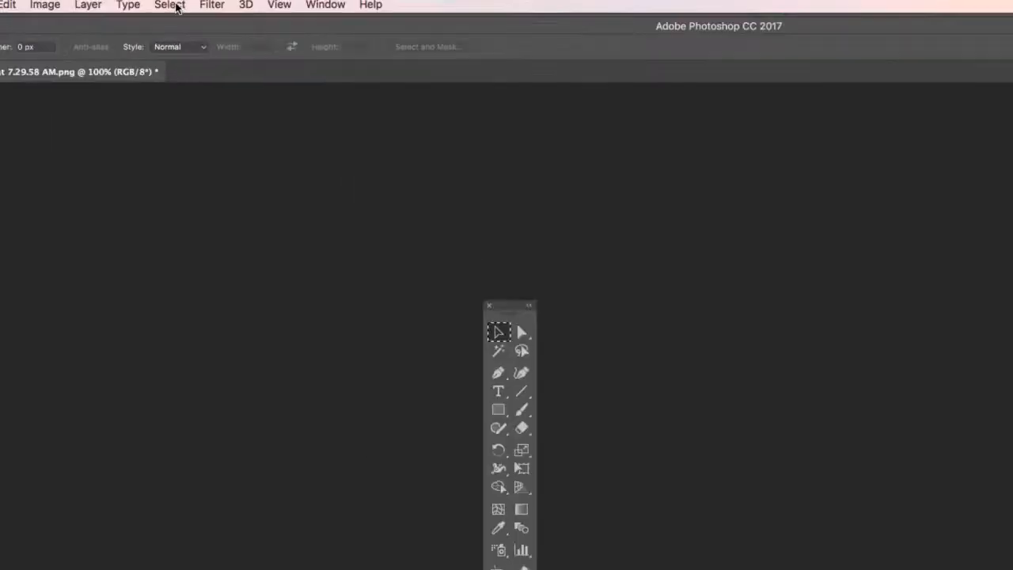
{"action": "left_click", "coordinate": [179, 7]}
{"action": "left_click", "coordinate": [182, 68]}
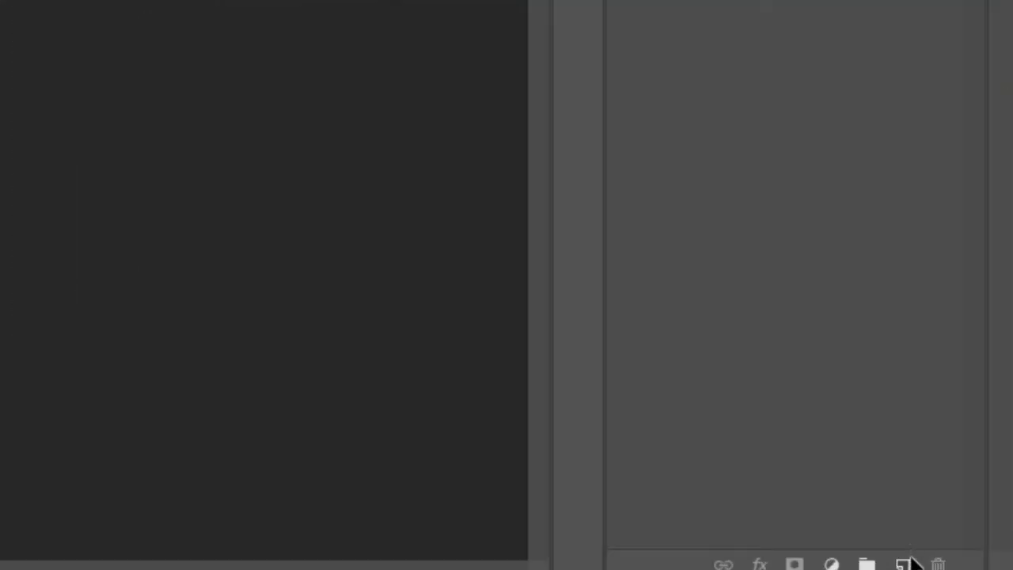
Add a new layer and fill the inverted selection with a saturated blue, Normal mode at 100% opacity.
{"action": "left_click", "coordinate": [905, 481]}
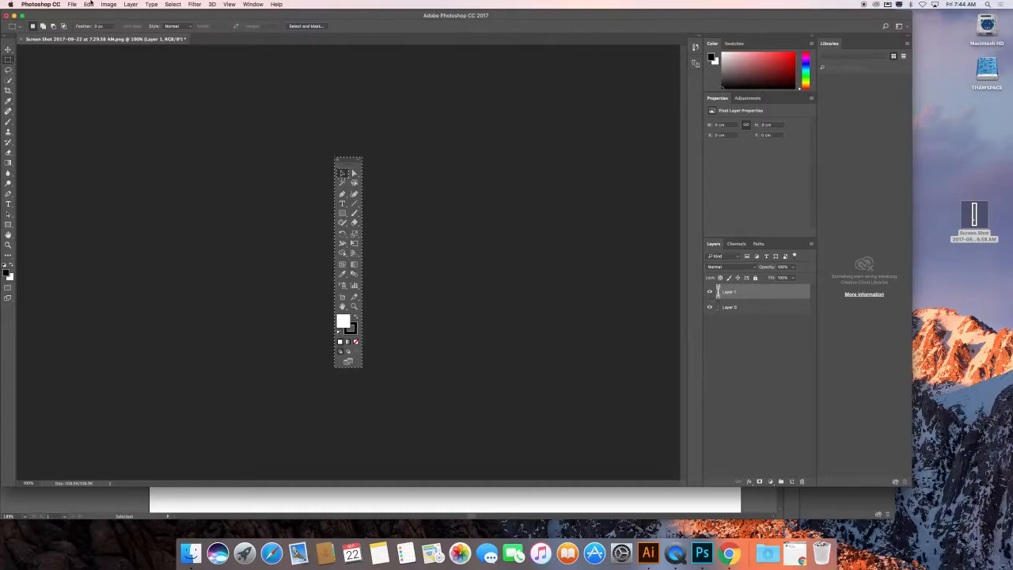
{"action": "left_click", "coordinate": [88, 4]}
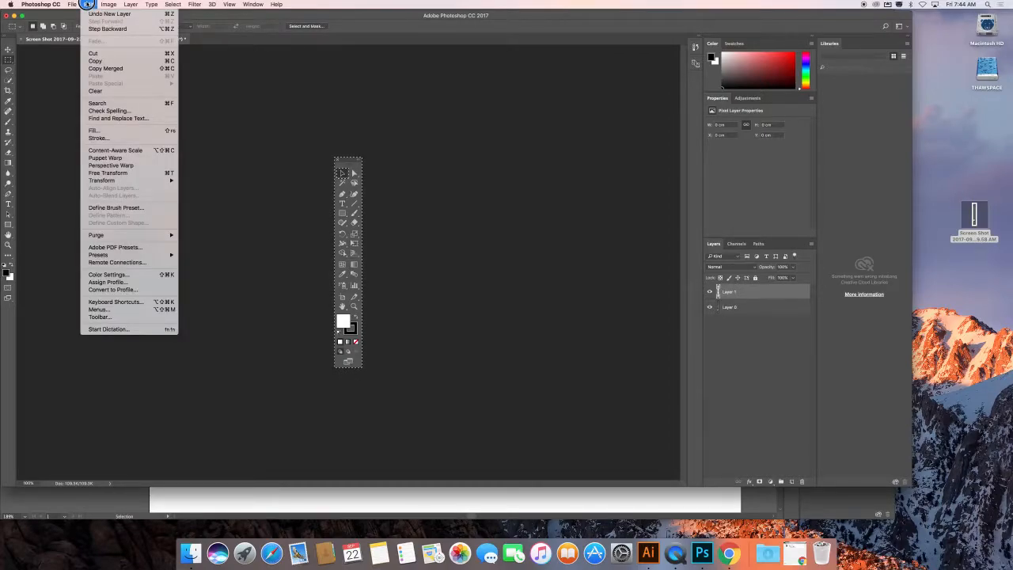
{"action": "left_click", "coordinate": [107, 130]}
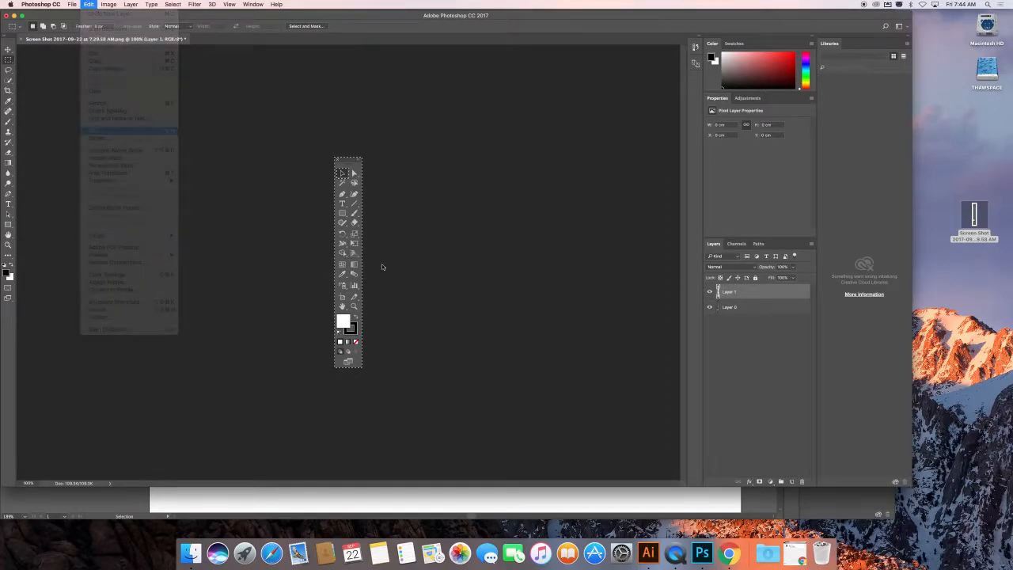
{"action": "left_click", "coordinate": [510, 227]}
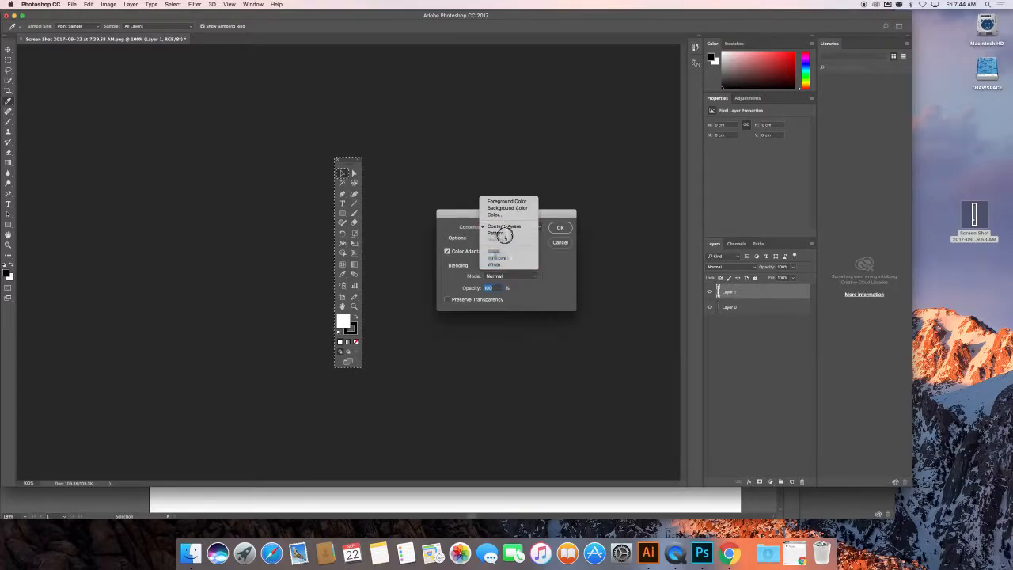
{"action": "left_click", "coordinate": [501, 215]}
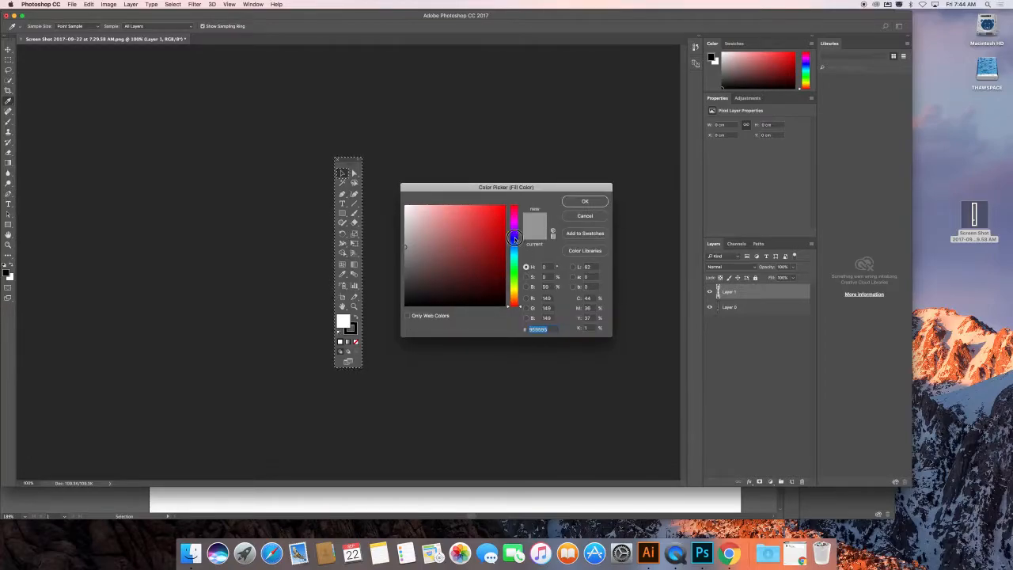
{"action": "left_click", "coordinate": [513, 238]}
{"action": "left_click", "coordinate": [492, 223]}
{"action": "left_click", "coordinate": [581, 203]}
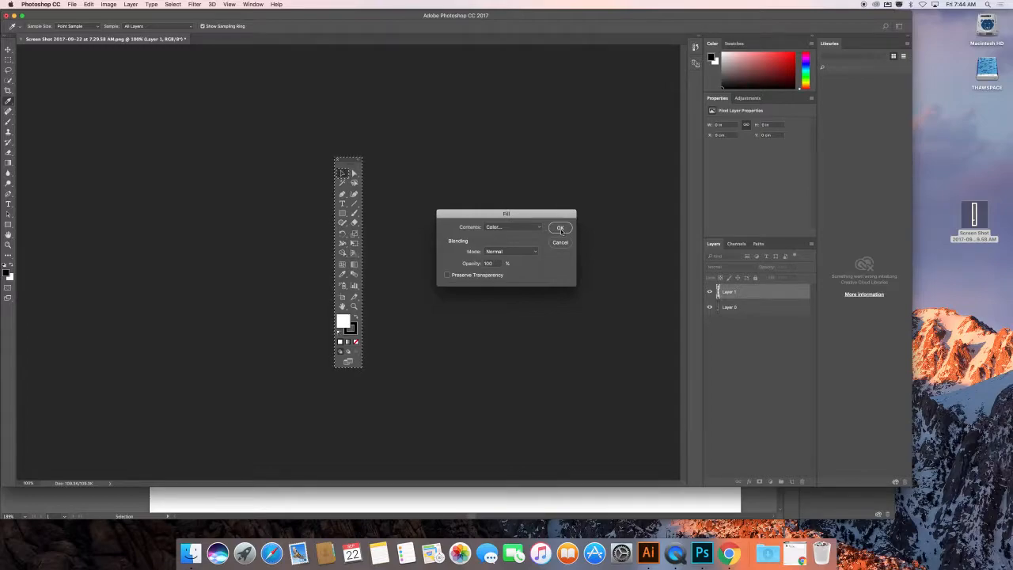
{"action": "left_click", "coordinate": [560, 227]}
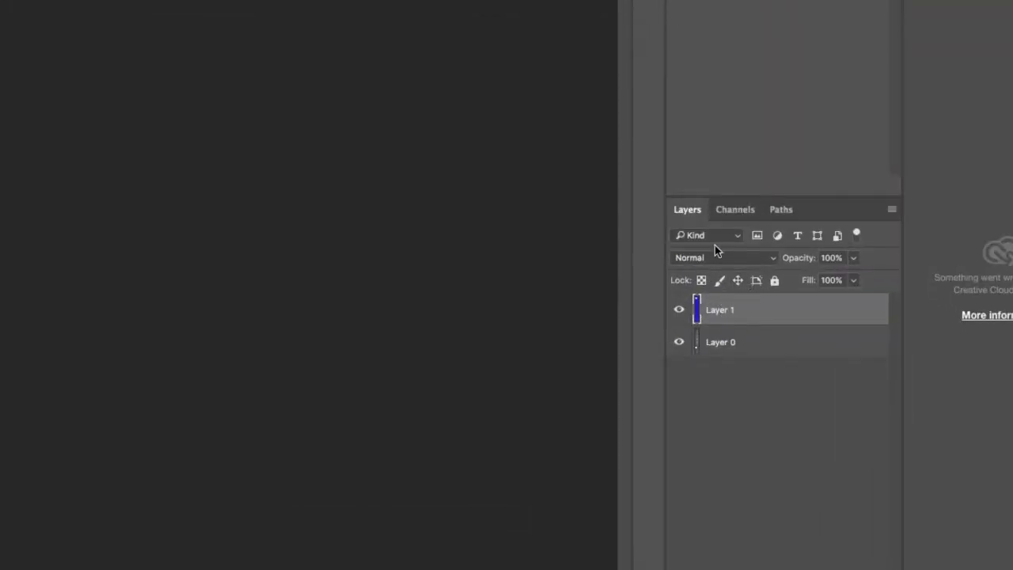
Set the blue layer's blend mode to Multiply and its opacity to 60%, and clear the selection.
{"action": "left_click", "coordinate": [703, 258]}
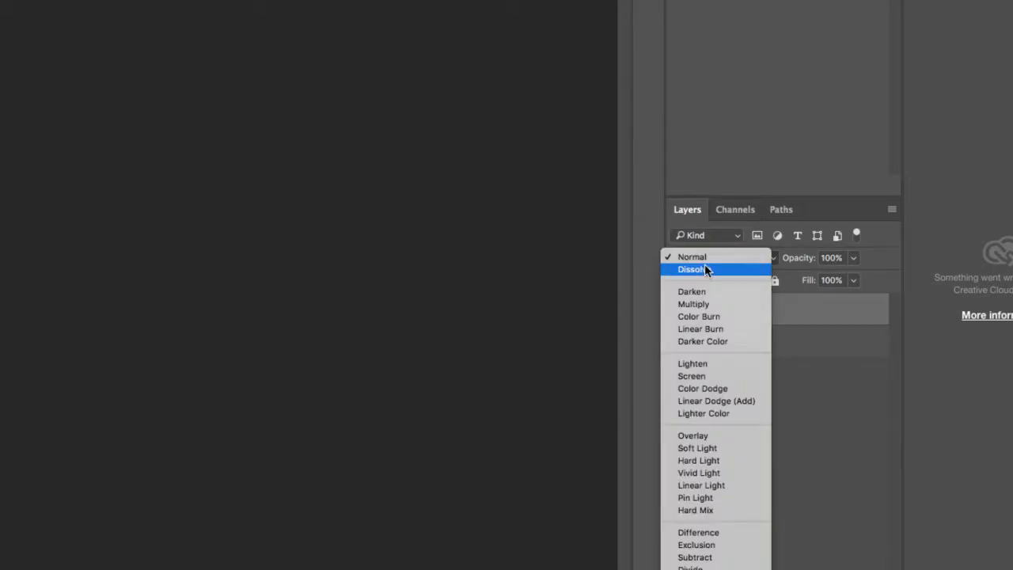
{"action": "left_click", "coordinate": [707, 304]}
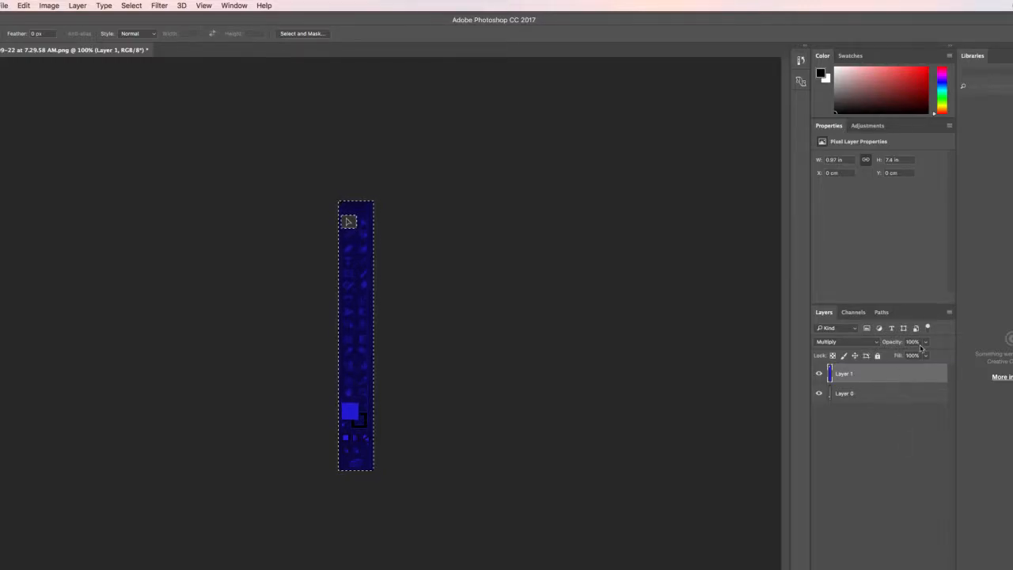
{"action": "left_click", "coordinate": [925, 343]}
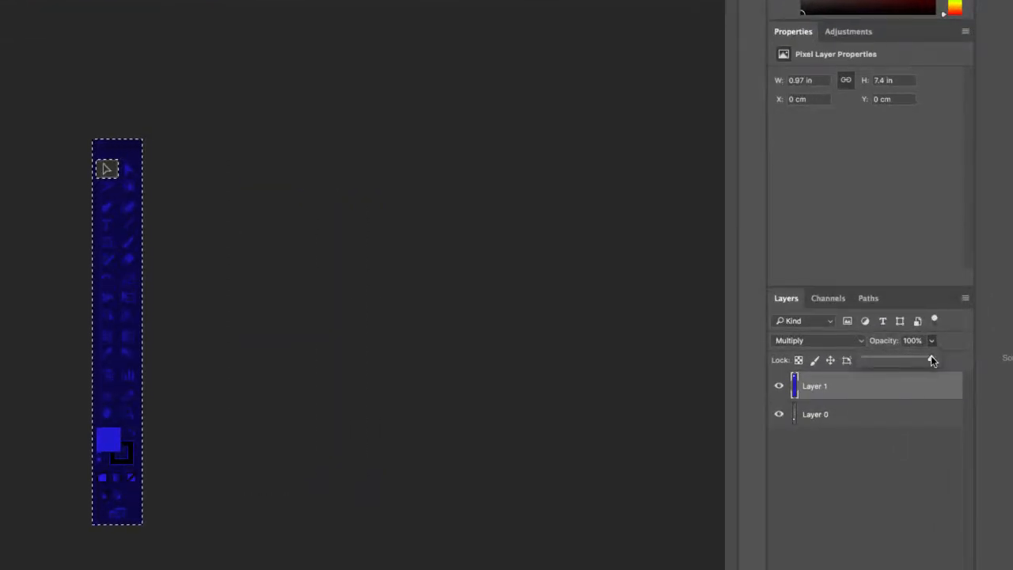
{"action": "left_click_drag", "start_coordinate": [931, 358], "coordinate": [905, 358]}
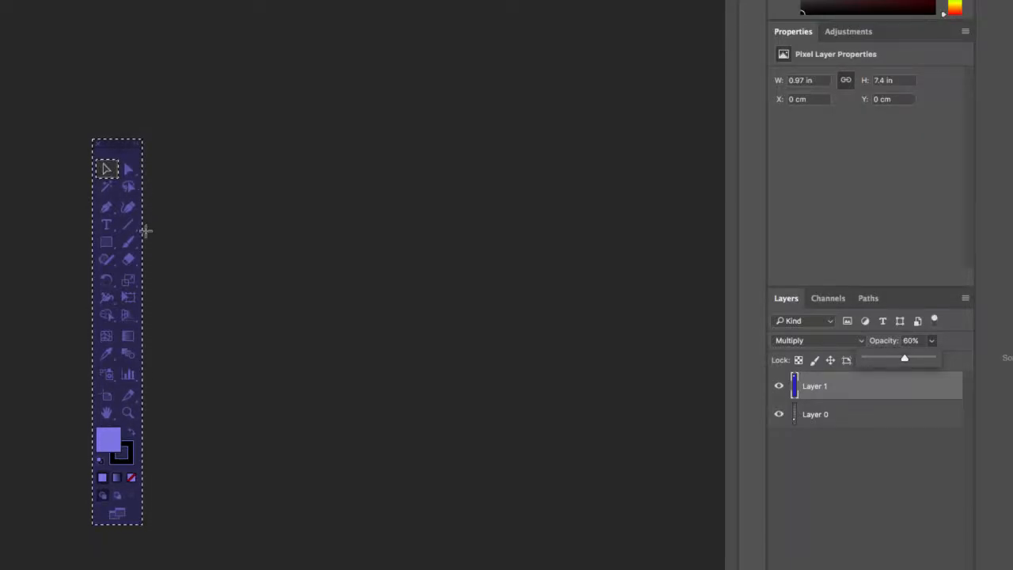
{"action": "left_click", "coordinate": [126, 209]}
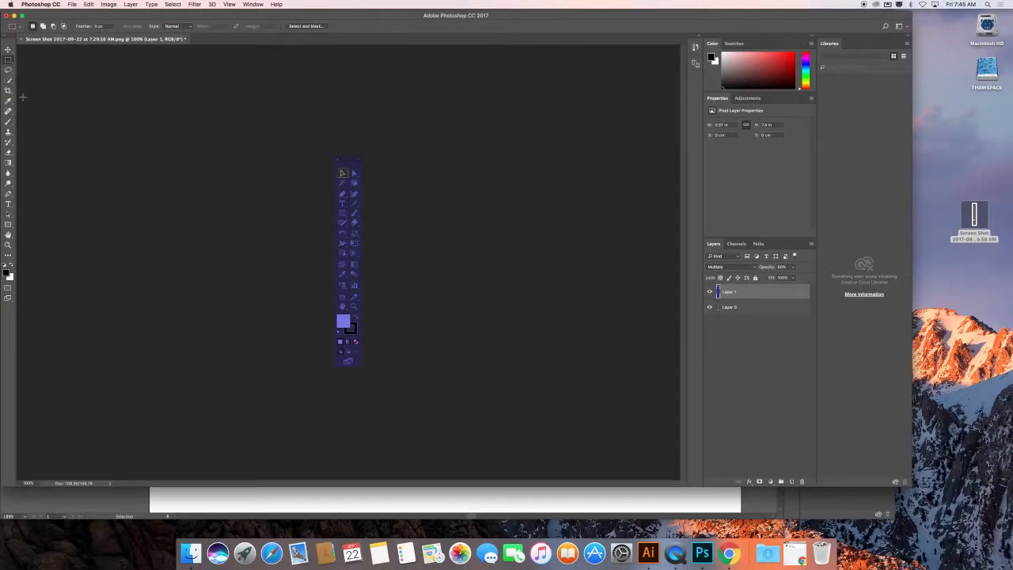
Draw an elliptical selection around the Selection tool icon in the toolbar image.
{"action": "left_click", "coordinate": [9, 60]}
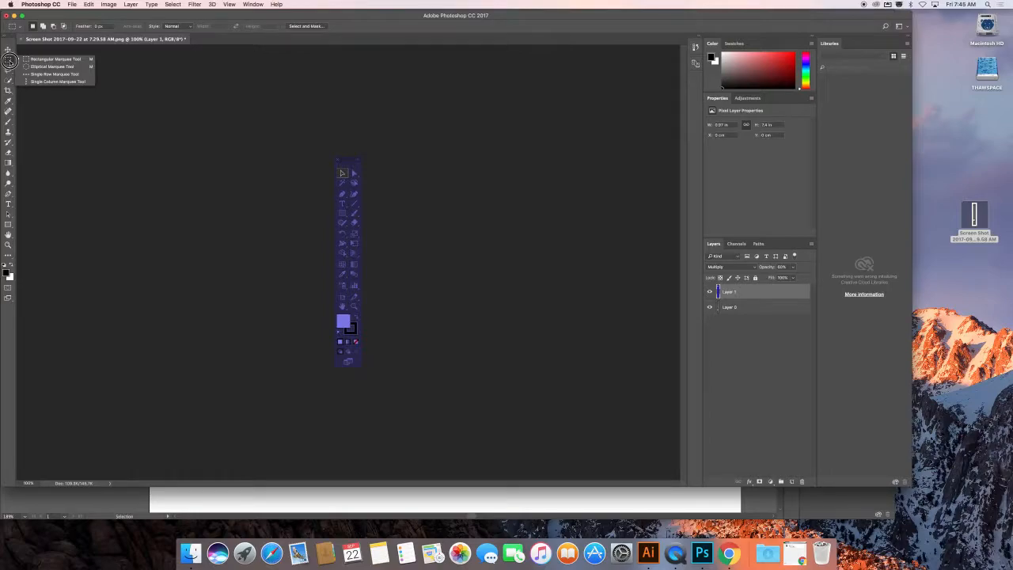
{"action": "left_click", "coordinate": [40, 67]}
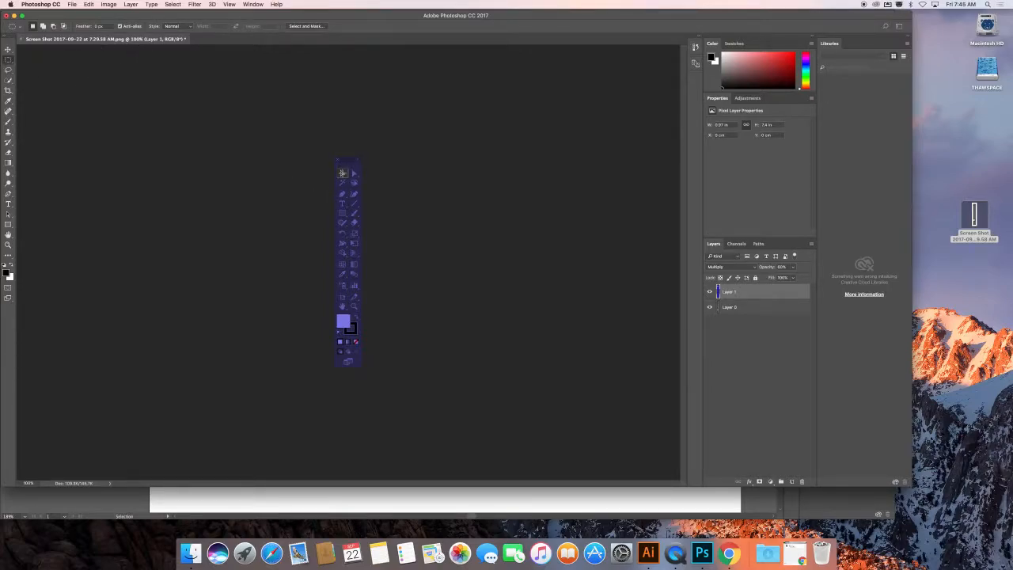
{"action": "mouse_move", "coordinate": [336, 167]}
{"action": "left_mouse_down"}
{"action": "mouse_move", "coordinate": [361, 191]}
{"action": "mouse_move", "coordinate": [346, 175]}
{"action": "left_mouse_up"}
Stroke the elliptical selection on the blue layer with a 3 px red line, location Center, Normal mode at 100% opacity.
{"action": "left_click", "coordinate": [88, 4]}
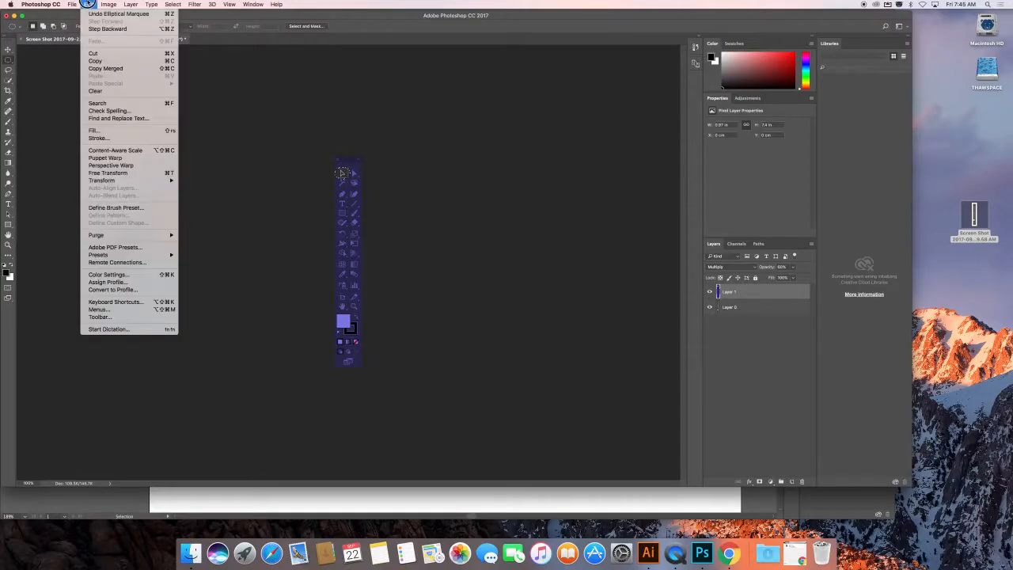
{"action": "left_click", "coordinate": [119, 138]}
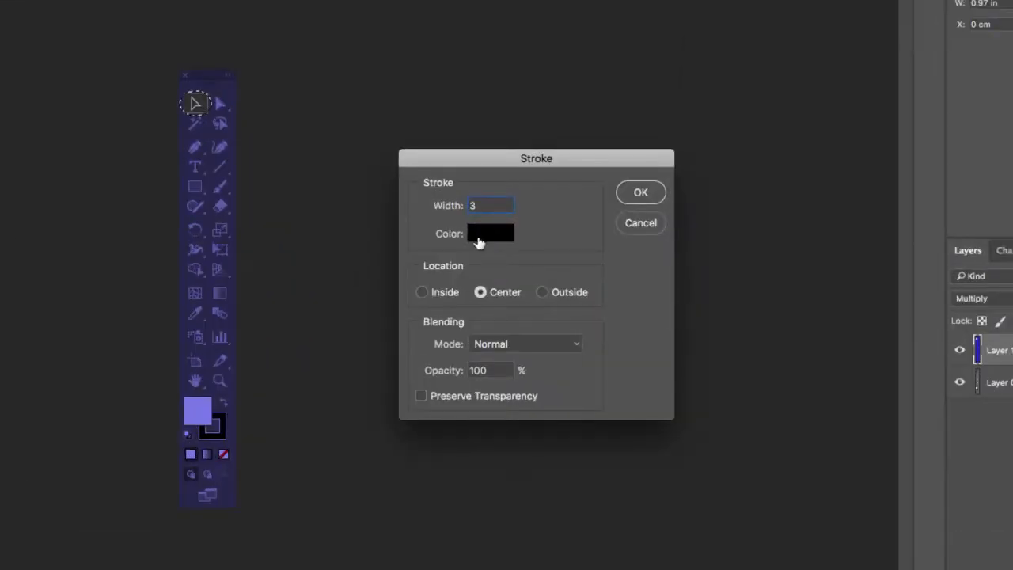
{"action": "left_click", "coordinate": [483, 237]}
{"action": "left_click", "coordinate": [531, 173]}
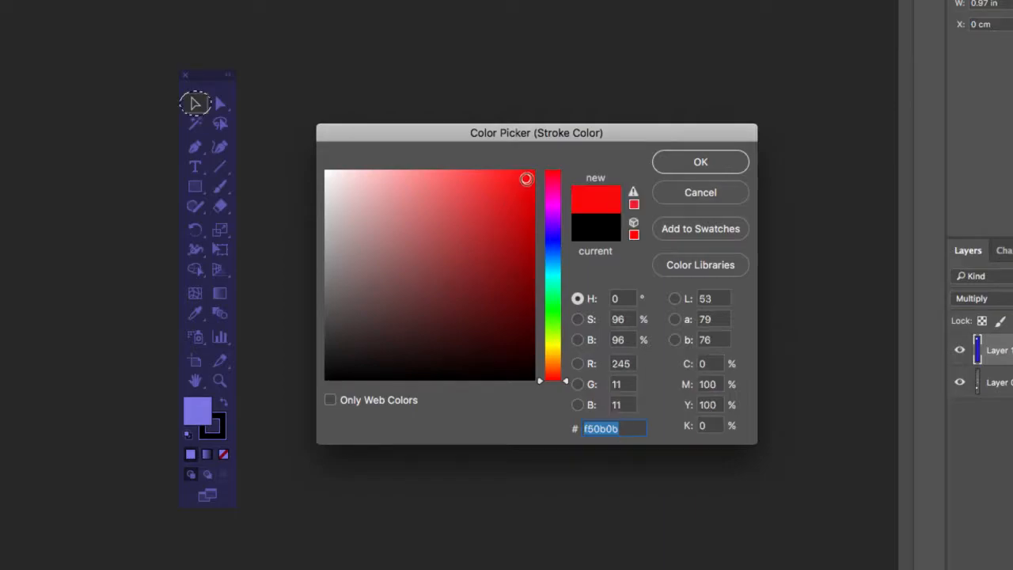
{"action": "left_click", "coordinate": [701, 163]}
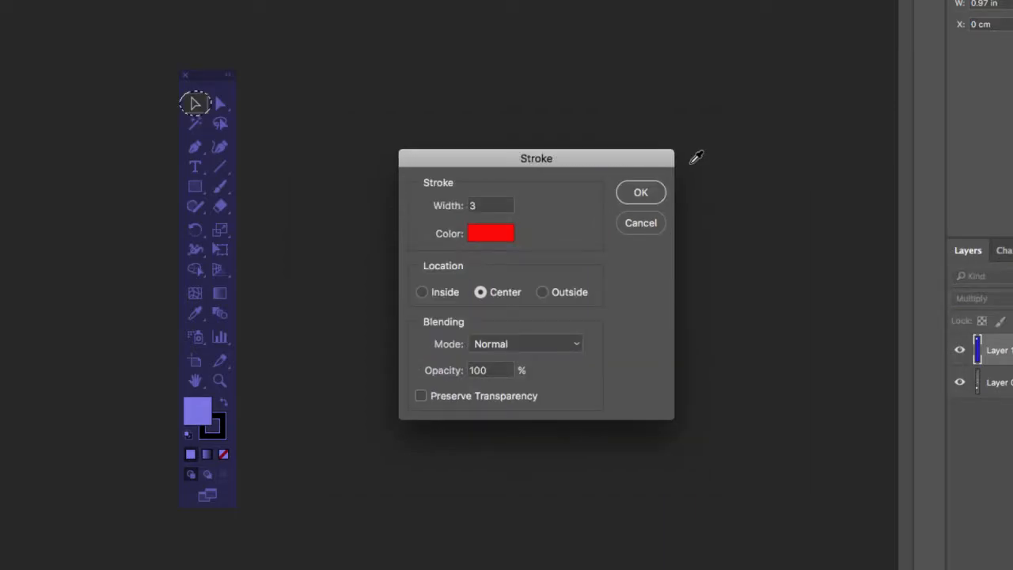
{"action": "left_click", "coordinate": [638, 192]}
{"action": "key", "text": "v"}
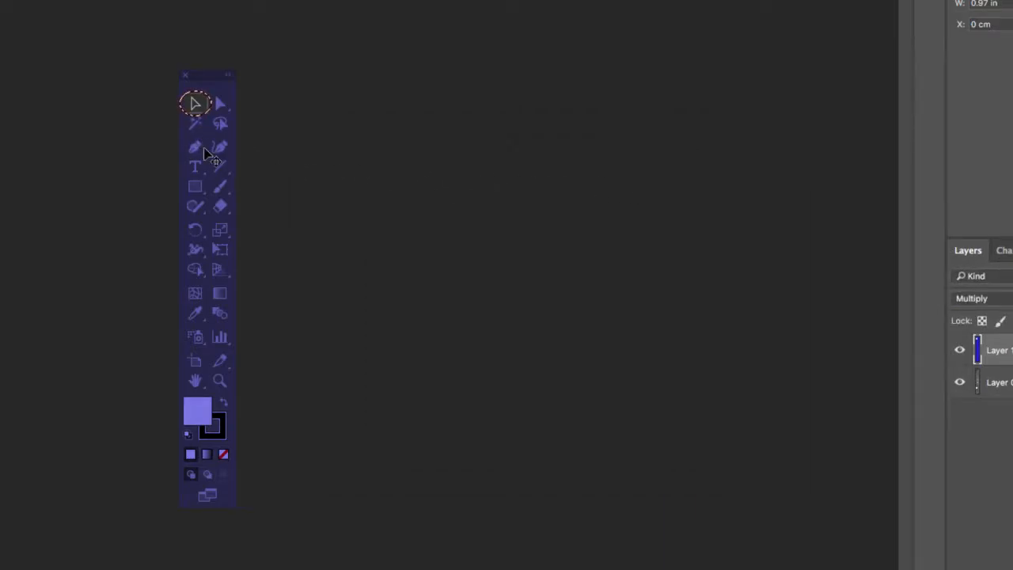
{"action": "key", "text": "super+d"}
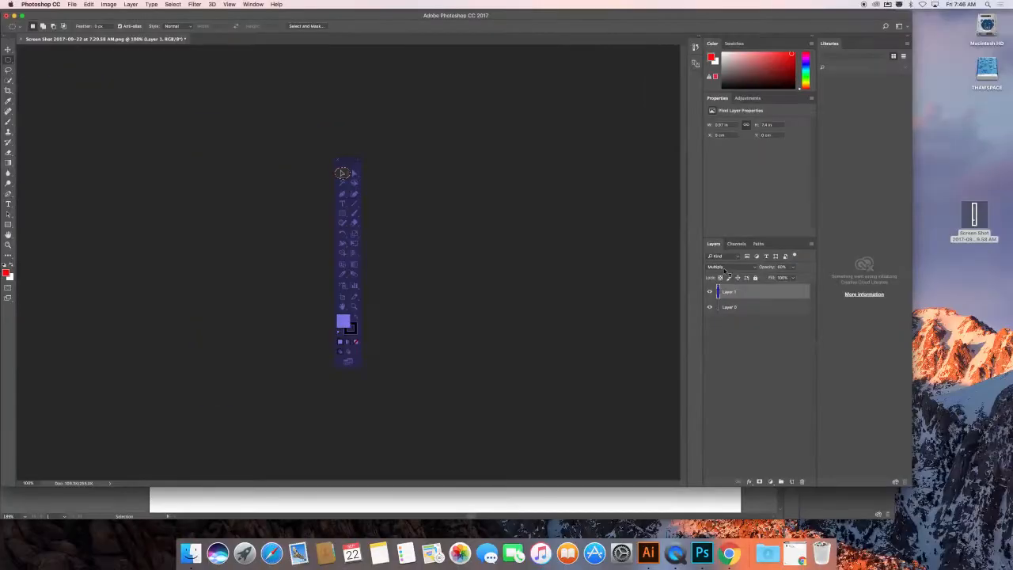
Add a new layer above the blue one and apply a centered 3 px red stroke to the elliptical selection.
{"action": "left_click", "coordinate": [791, 482]}
{"action": "left_click", "coordinate": [88, 4]}
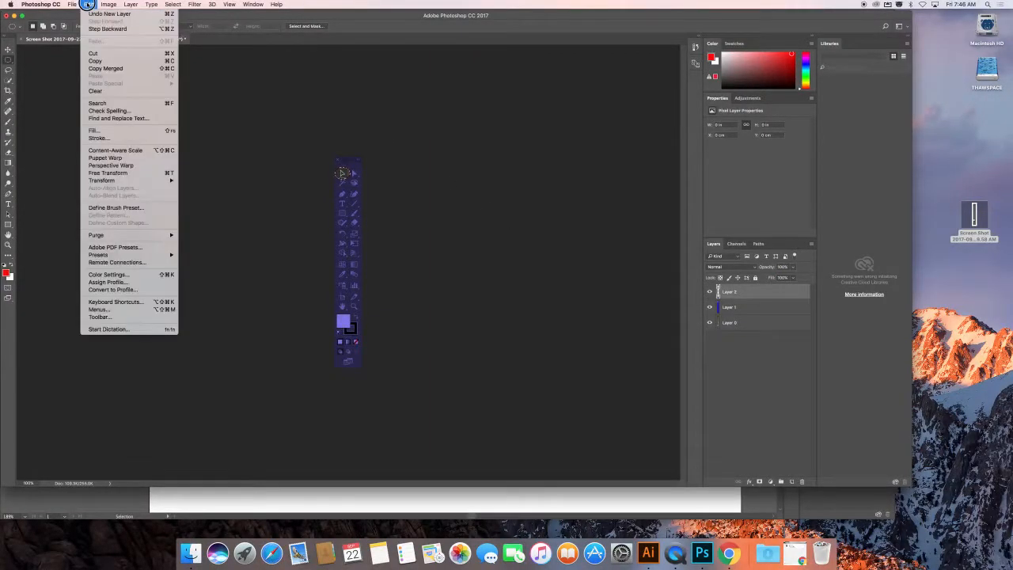
{"action": "left_click", "coordinate": [111, 138]}
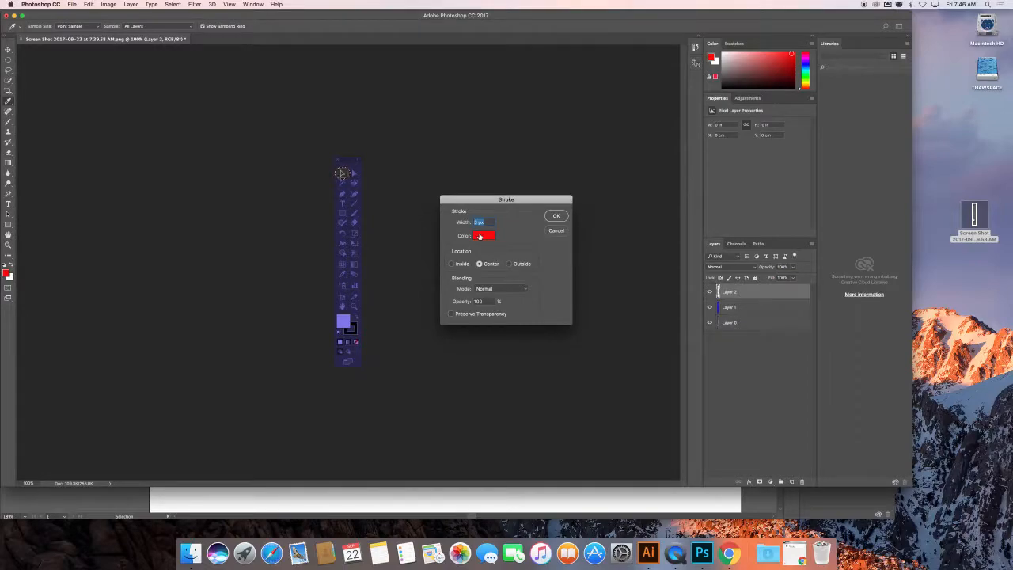
{"action": "left_click", "coordinate": [557, 217]}
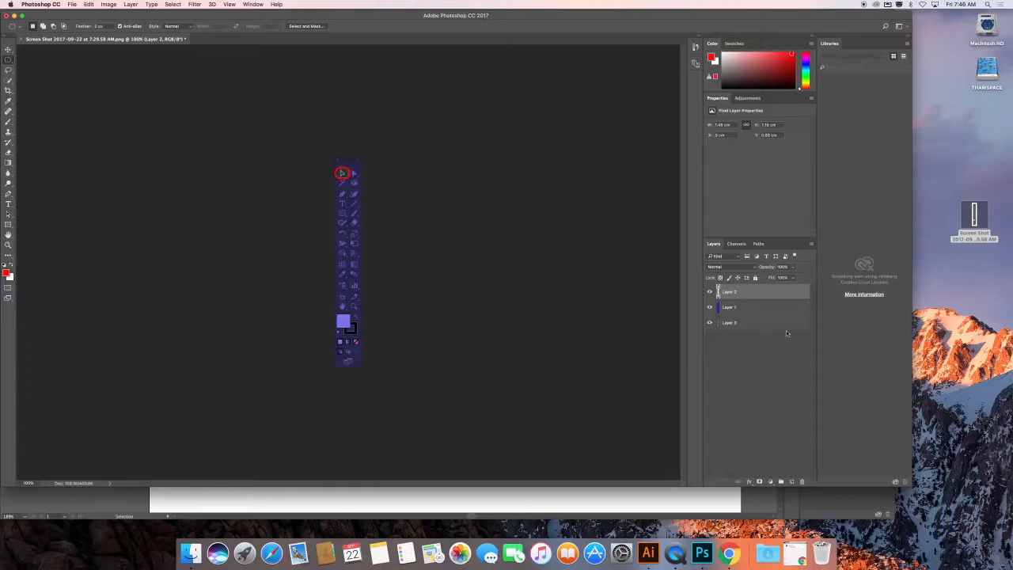
Reduce the opacity of the blue Layer 1 to 48%.
{"action": "left_click", "coordinate": [735, 310]}
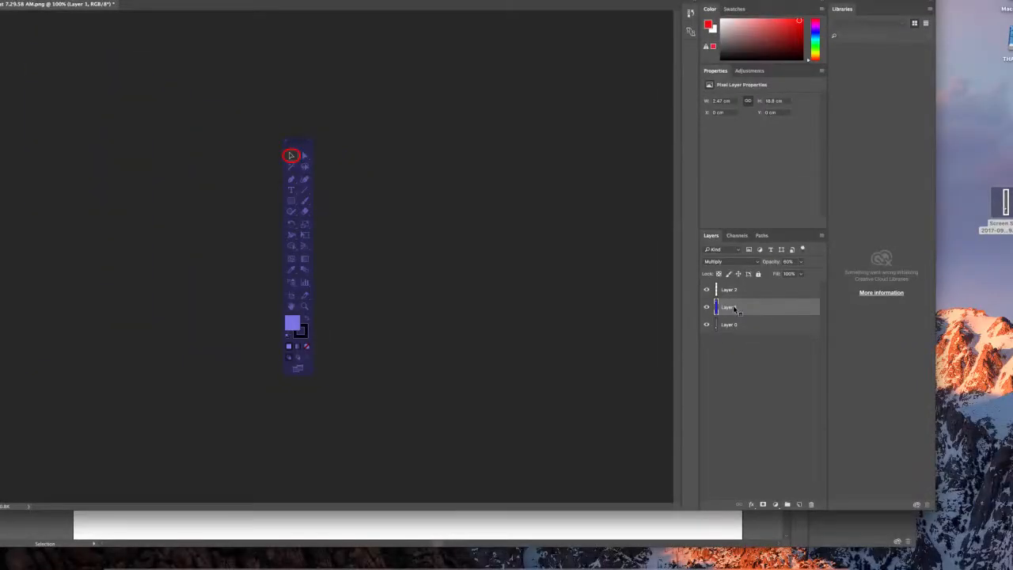
{"action": "left_click", "coordinate": [801, 261]}
{"action": "left_click_drag", "start_coordinate": [802, 274], "coordinate": [796, 275]}
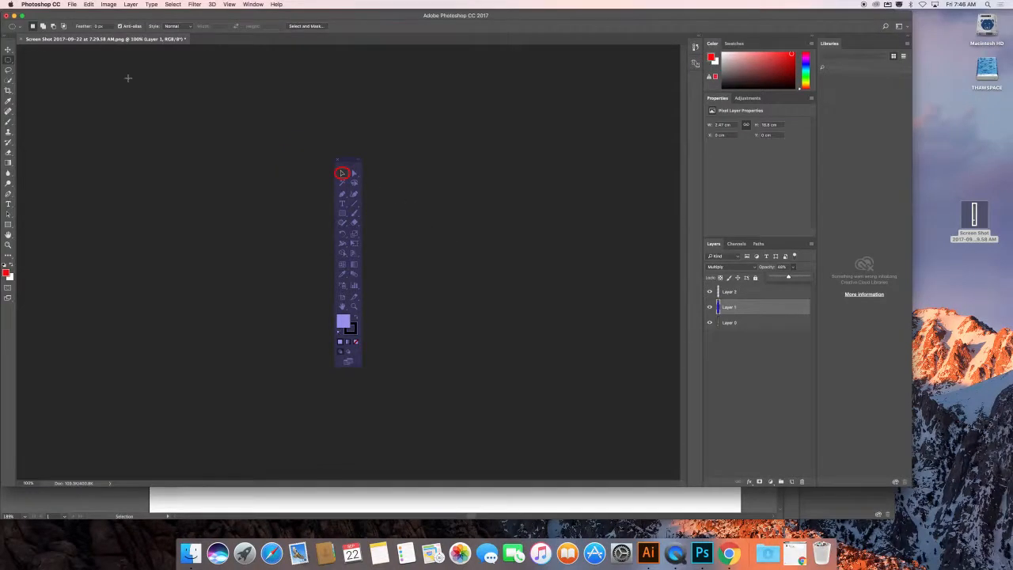
Save the layered toolbar image to the Desktop in Photoshop format as ToolBoxPS.psd, keeping the layers and embedded color profile.
{"action": "left_click", "coordinate": [73, 4]}
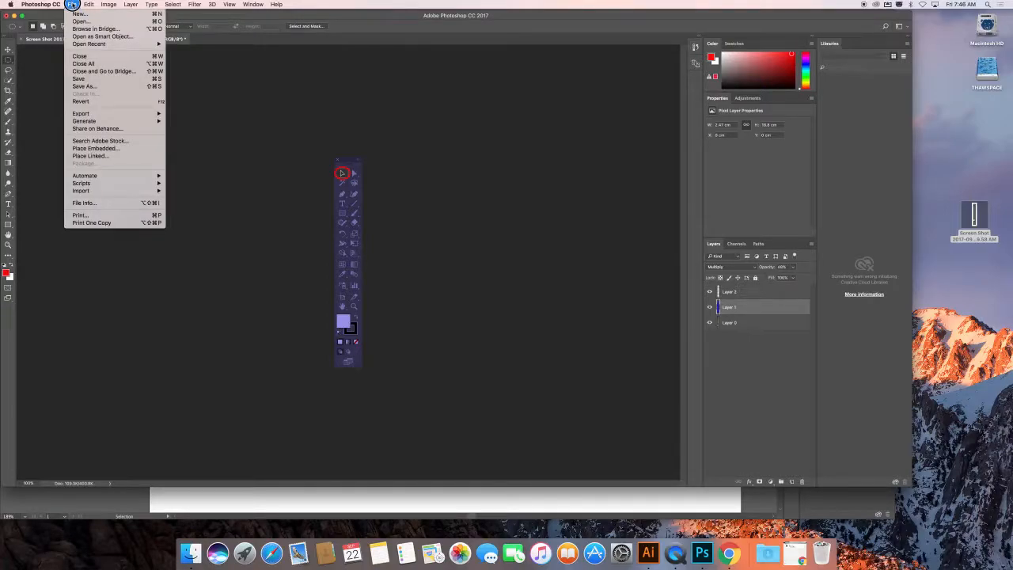
{"action": "mouse_move", "coordinate": [92, 114]}
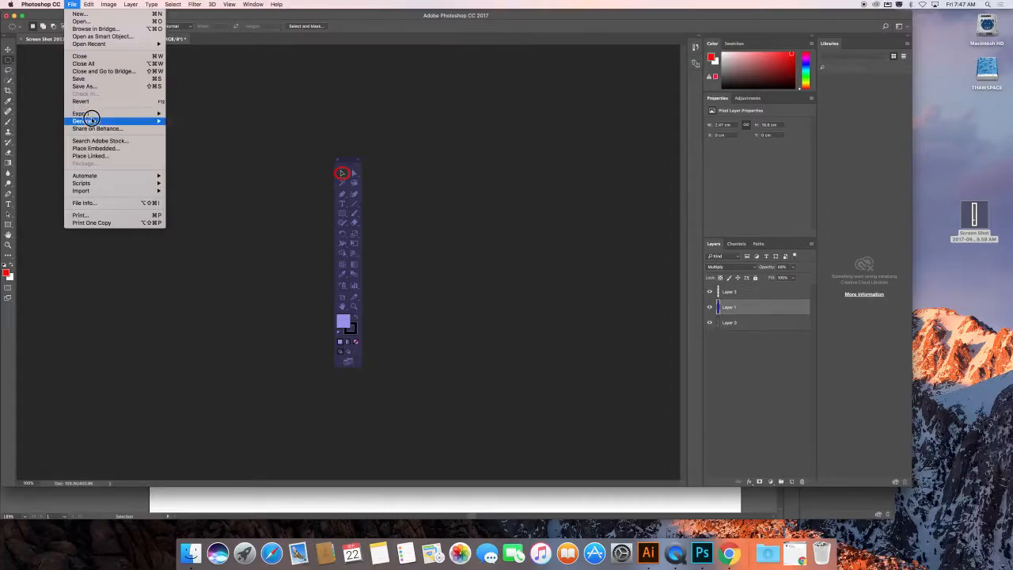
{"action": "left_click", "coordinate": [84, 85]}
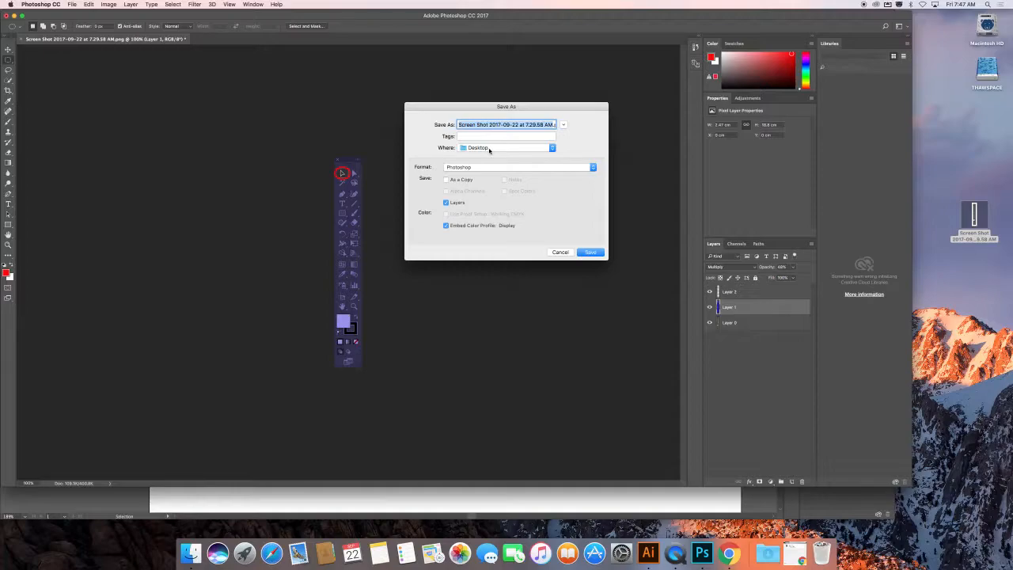
{"action": "type", "text": "Tool"}
{"action": "key", "text": "BackSpace"}
{"action": "key", "text": "BackSpace"}
{"action": "key", "text": "BackSpace"}
{"action": "key", "text": "BackSpace"}
{"action": "type", "text": "To"}
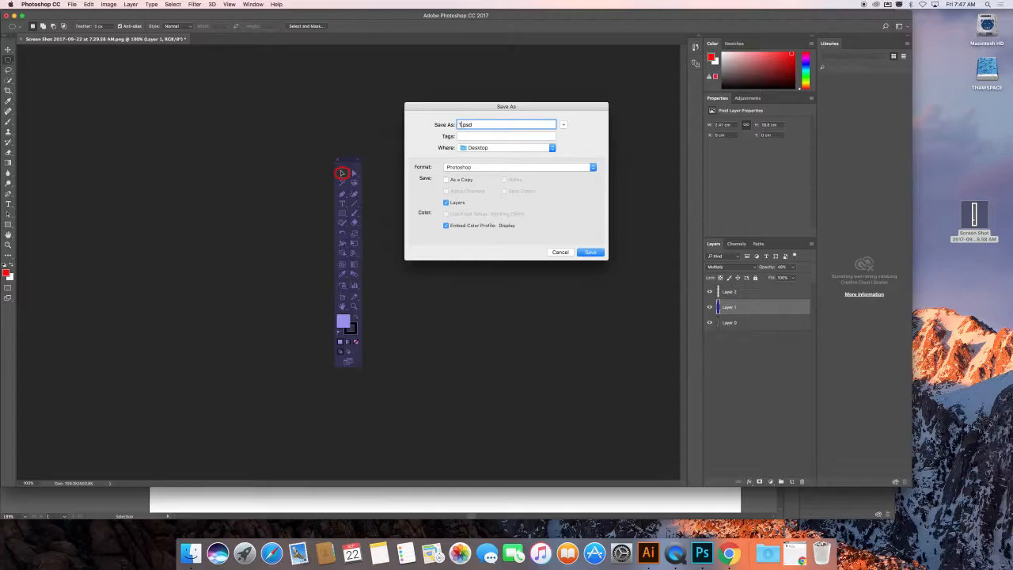
{"action": "type", "text": "olBox"}
{"action": "type", "text": "PS"}
{"action": "left_click", "coordinate": [590, 253]}
{"action": "left_click", "coordinate": [596, 239]}
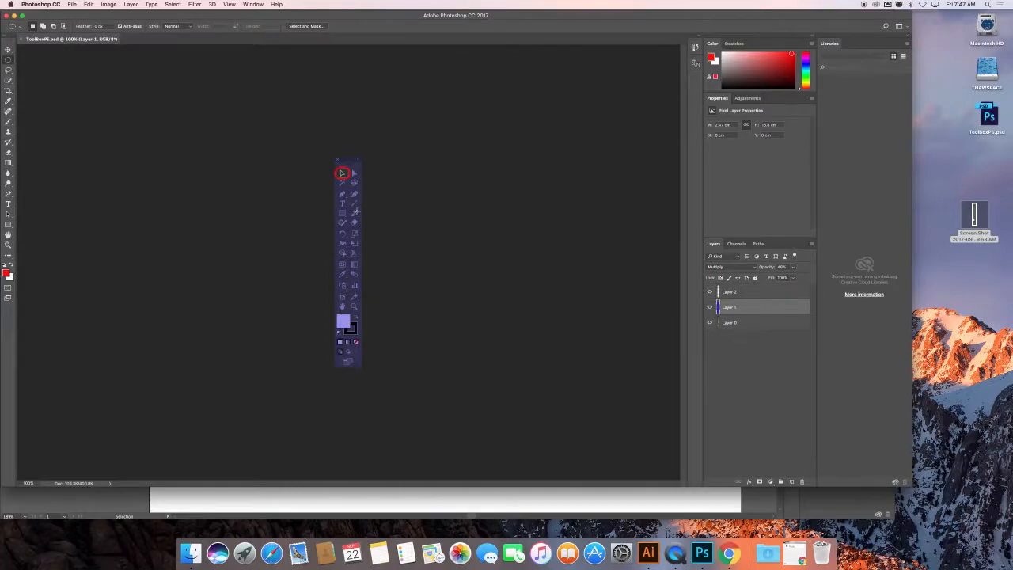
Quick-export the highlighted toolbar image as a PNG named ToolBoxPS.png on the Desktop.
{"action": "left_click", "coordinate": [71, 4]}
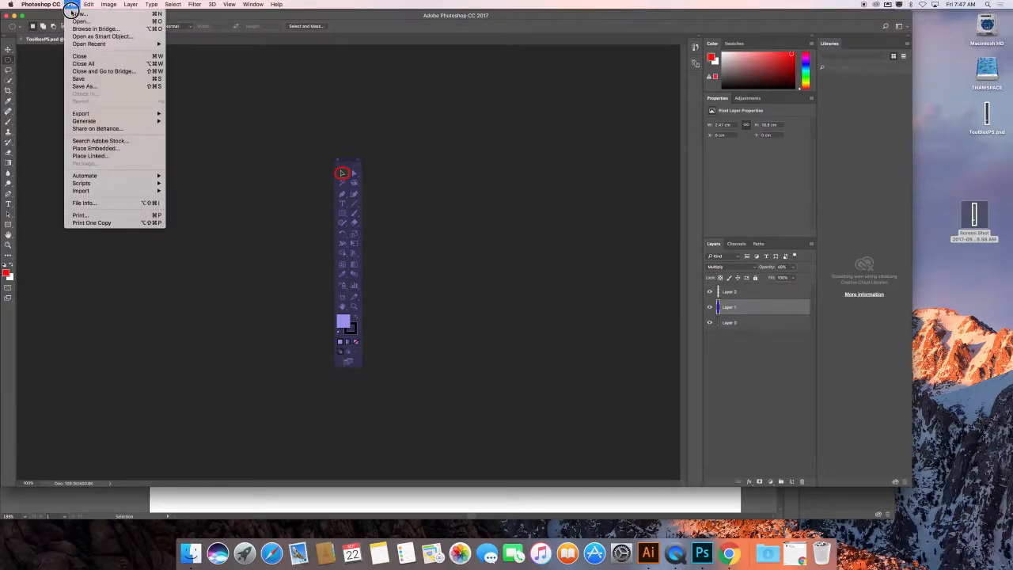
{"action": "left_click", "coordinate": [348, 96]}
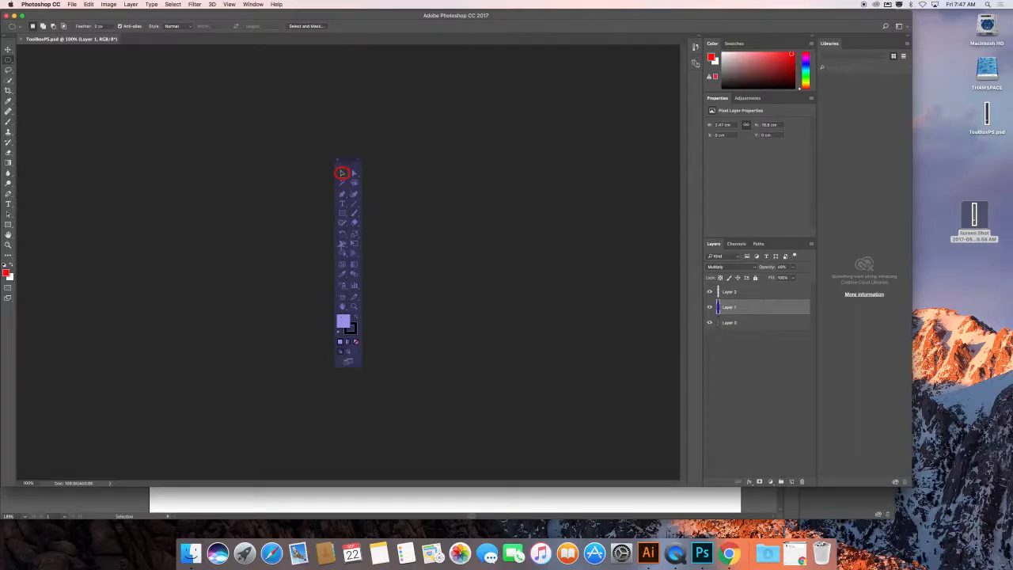
{"action": "left_click", "coordinate": [72, 5]}
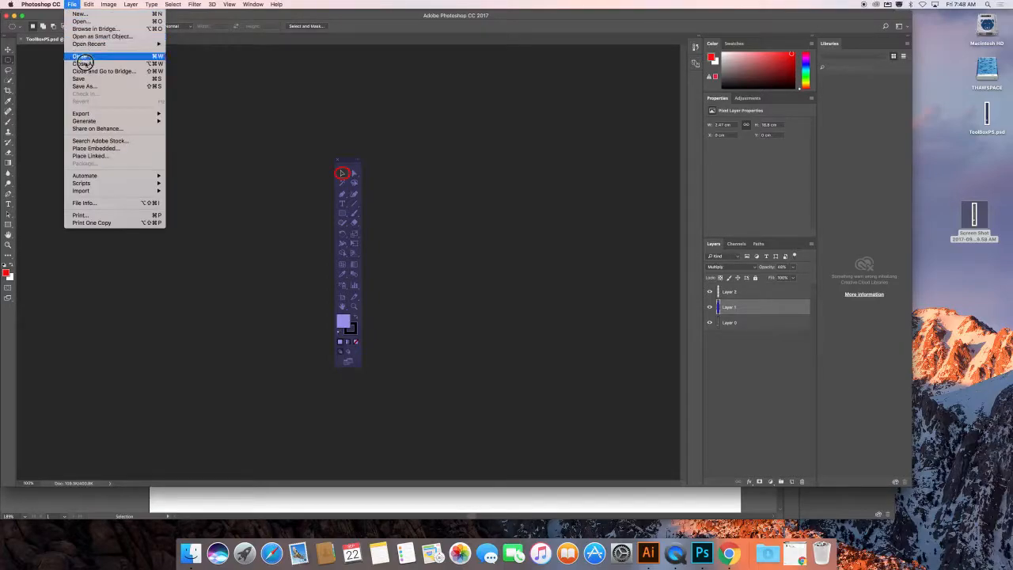
{"action": "mouse_move", "coordinate": [95, 113]}
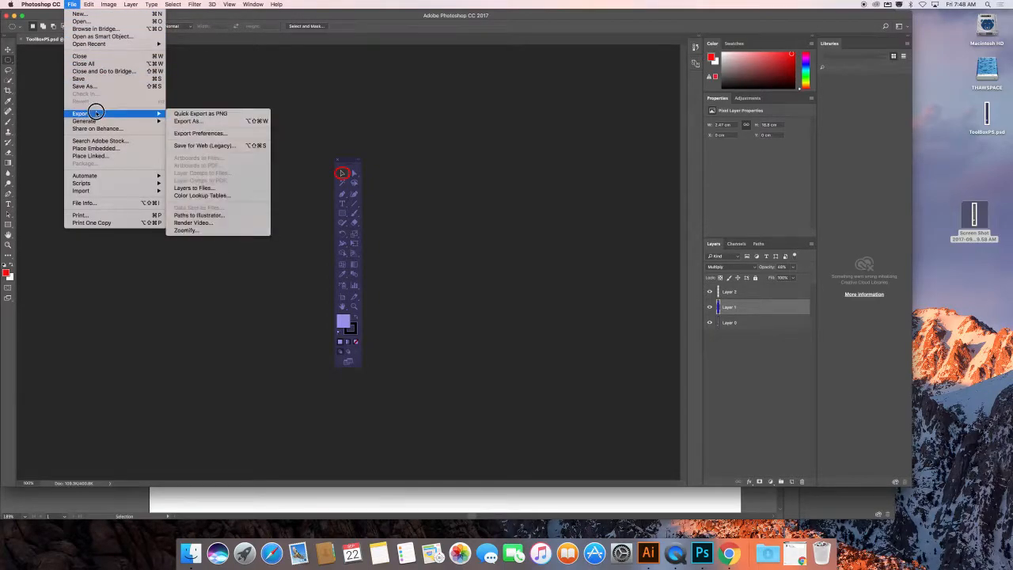
{"action": "left_click", "coordinate": [225, 115]}
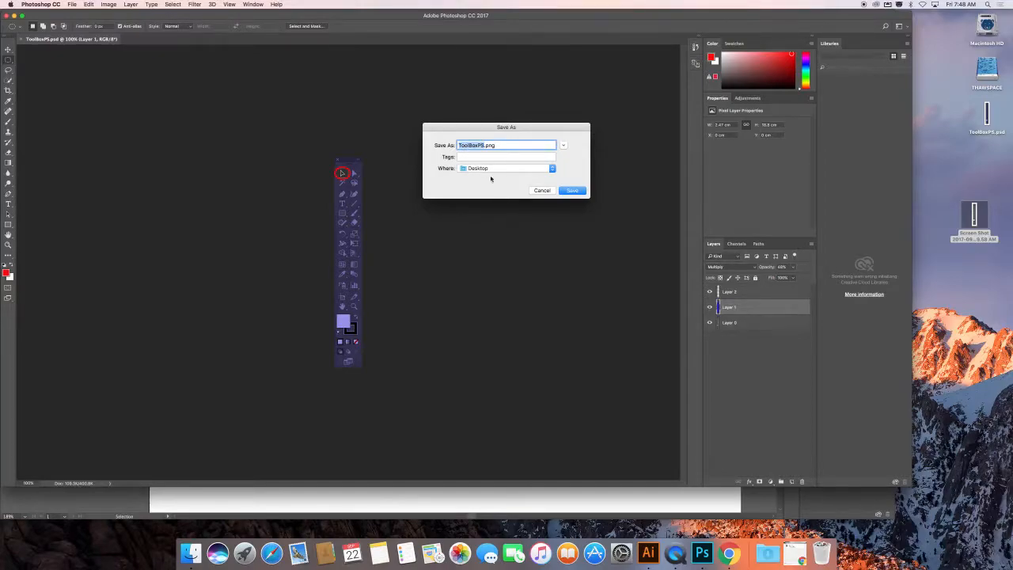
{"action": "left_click", "coordinate": [579, 191]}
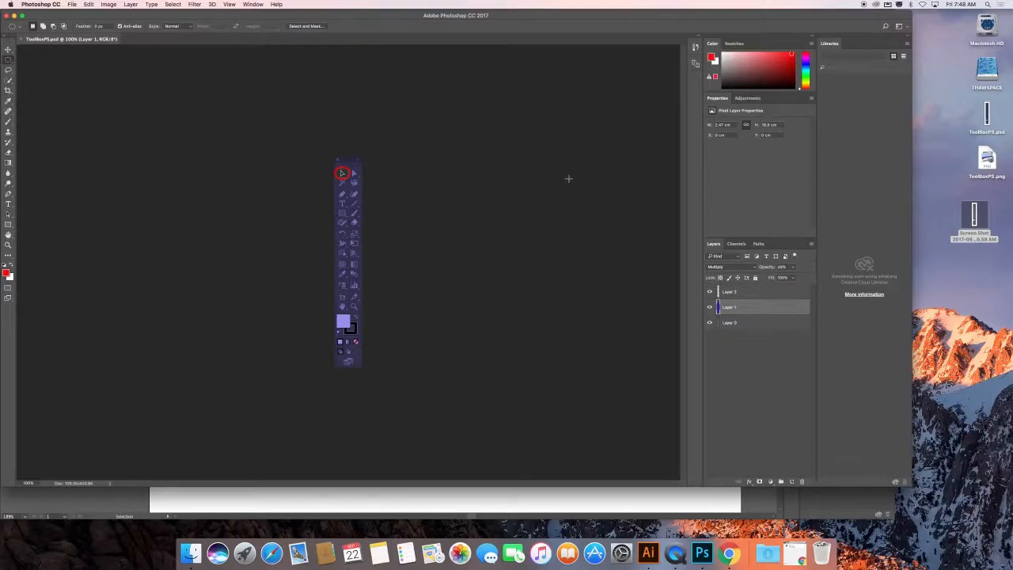